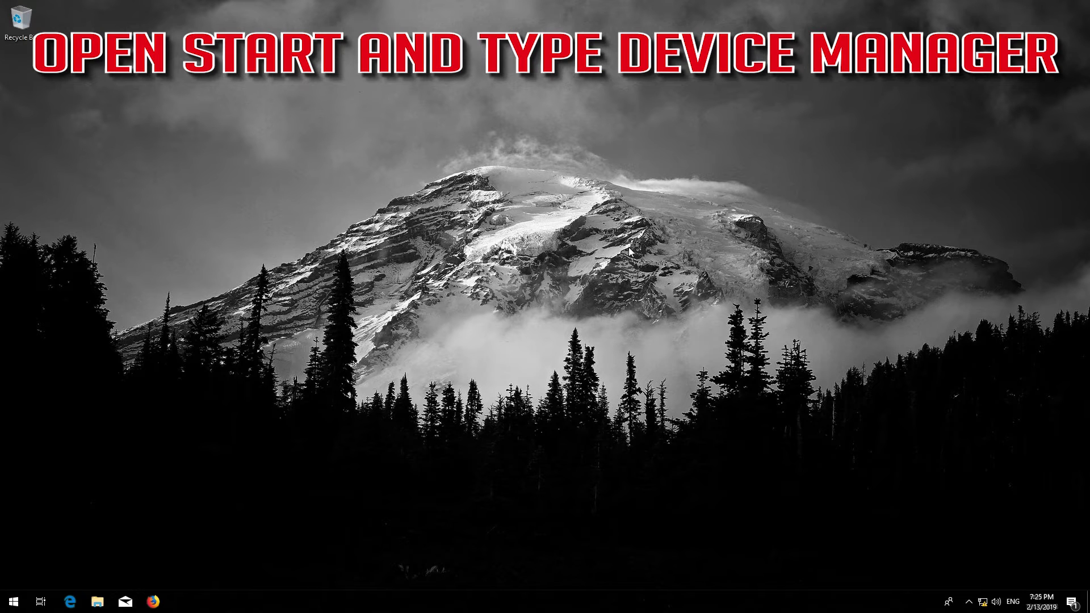
Step: Search the Start menu for "device manager"
{"action": "key", "text": "super"}
{"action": "type", "text": "dev"}
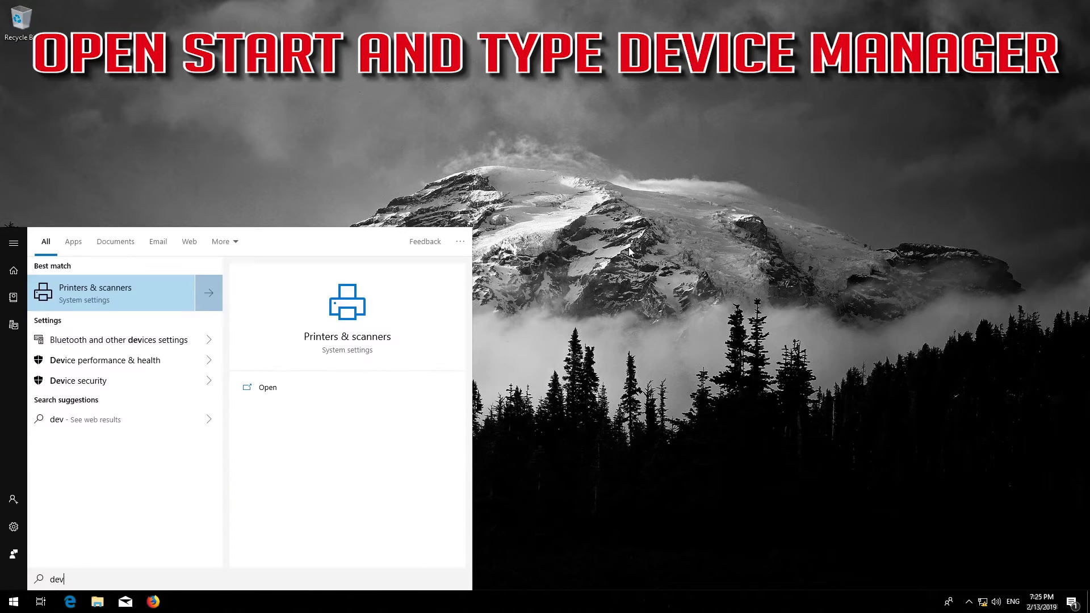
{"action": "type", "text": "ice manager"}
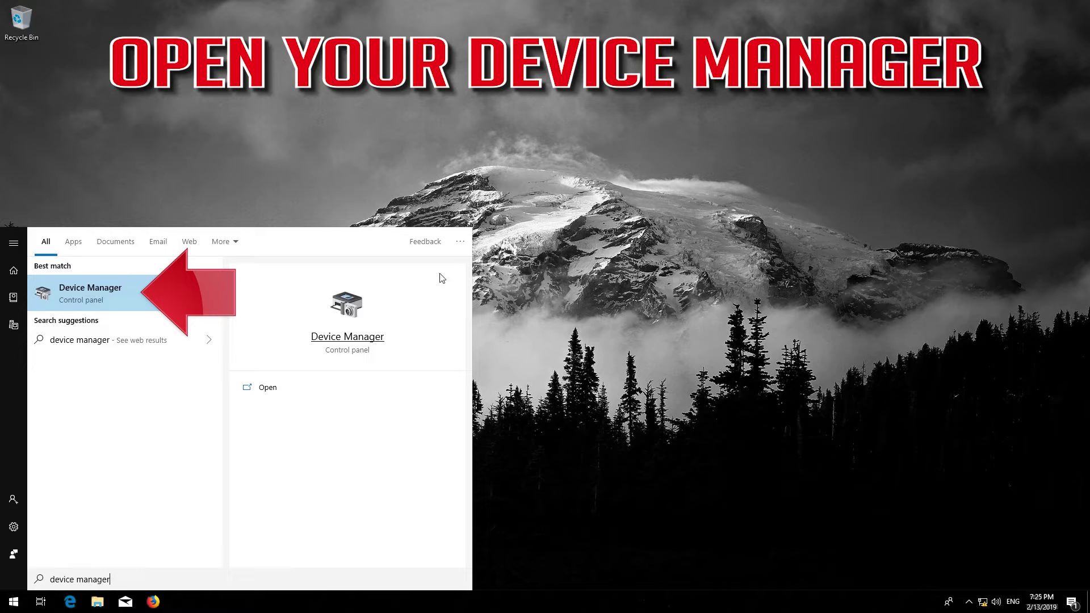
Step: Open Device Manager, centre its window, and expand Network adapters to show the Intel PRO/1000 MT adapter
{"action": "left_click", "coordinate": [111, 293]}
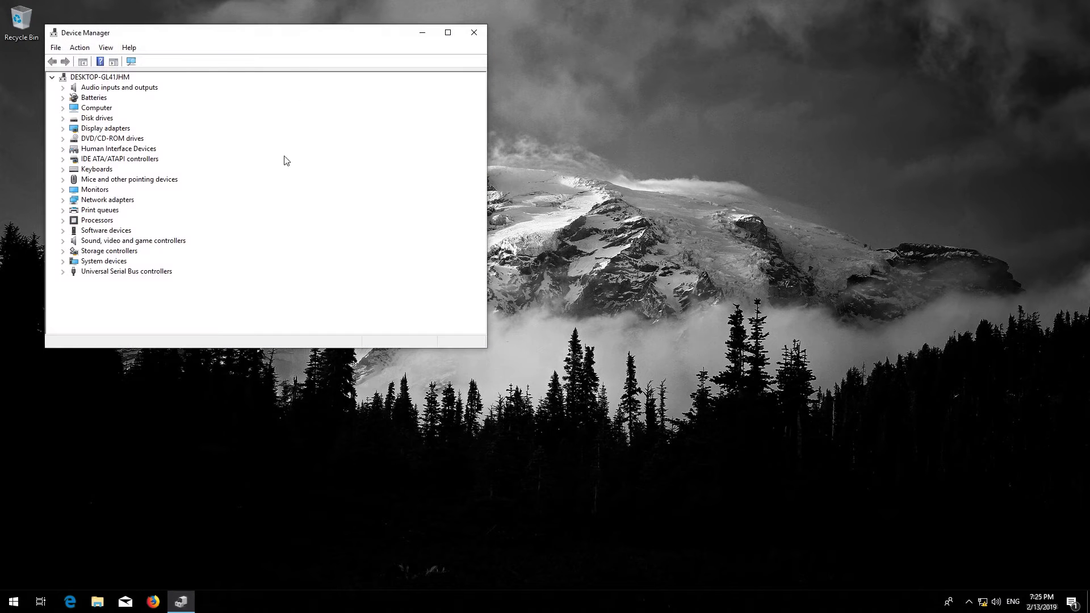
{"action": "left_click_drag", "start_coordinate": [304, 40], "coordinate": [538, 109]}
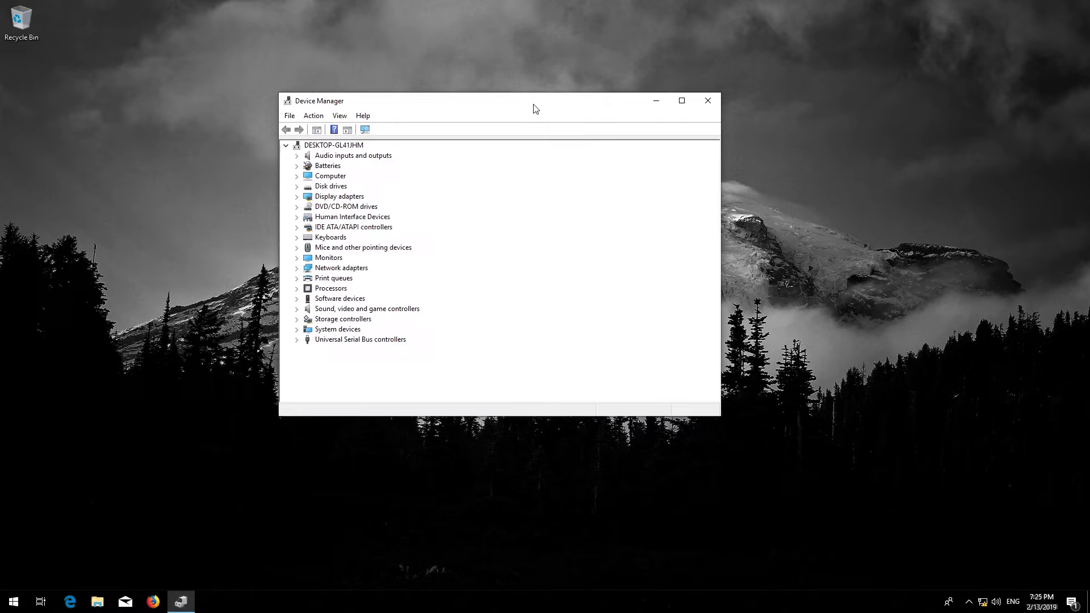
{"action": "left_click", "coordinate": [340, 268]}
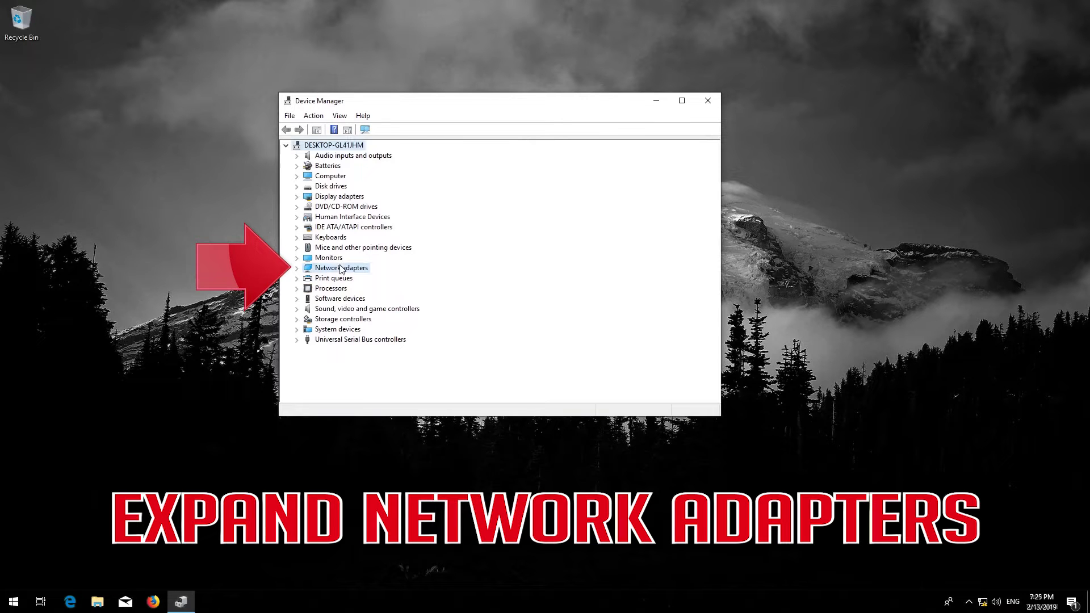
{"action": "left_click", "coordinate": [297, 268]}
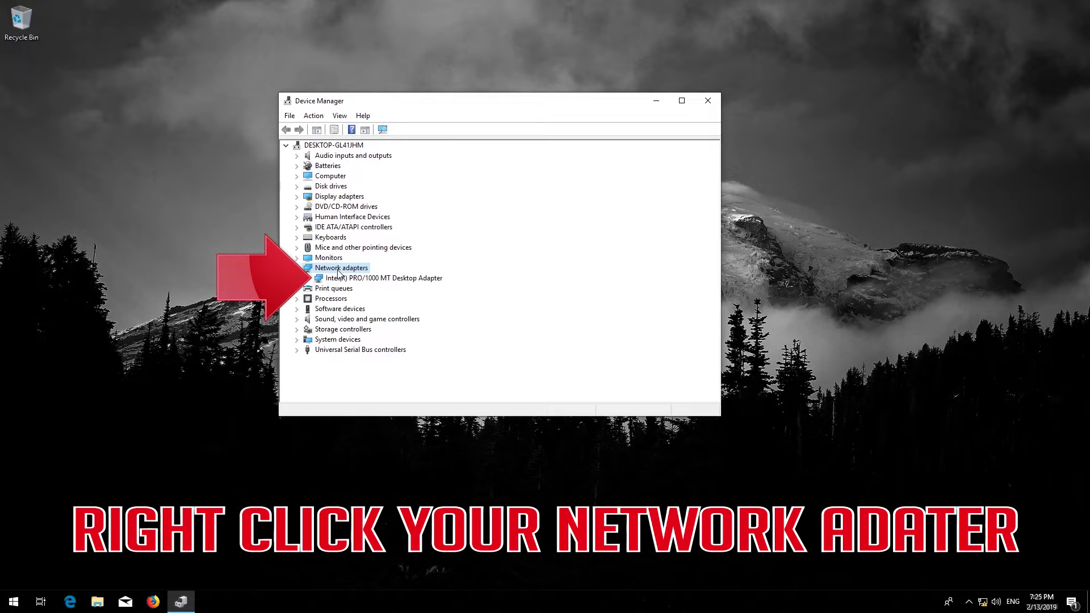
Step: Uninstall the Intel(R) PRO/1000 MT Desktop Adapter, then close Device Manager
{"action": "left_click", "coordinate": [343, 279]}
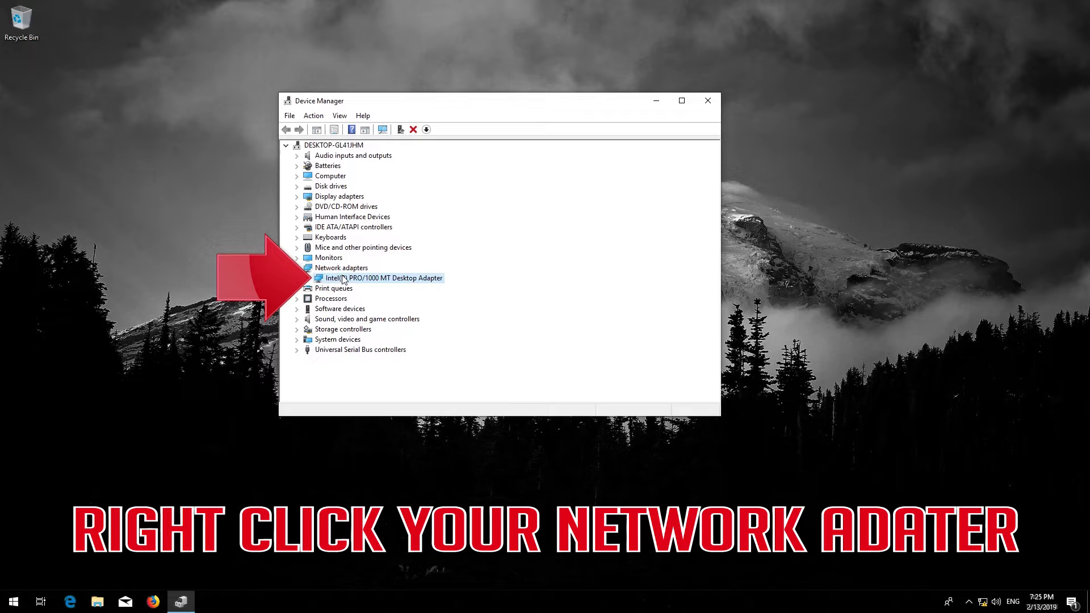
{"action": "right_click", "coordinate": [343, 278]}
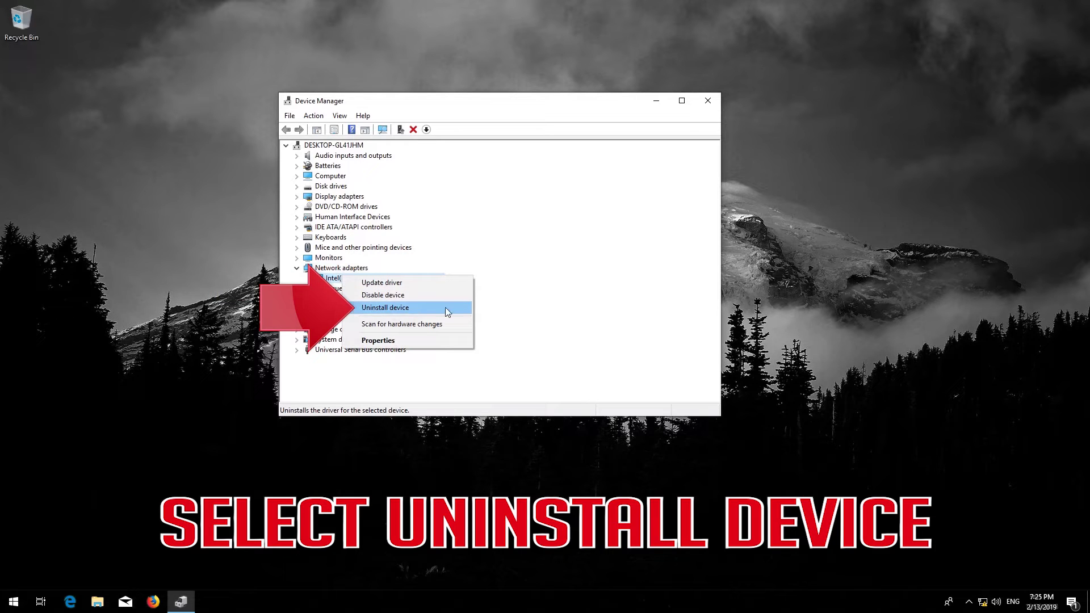
{"action": "left_click", "coordinate": [386, 309]}
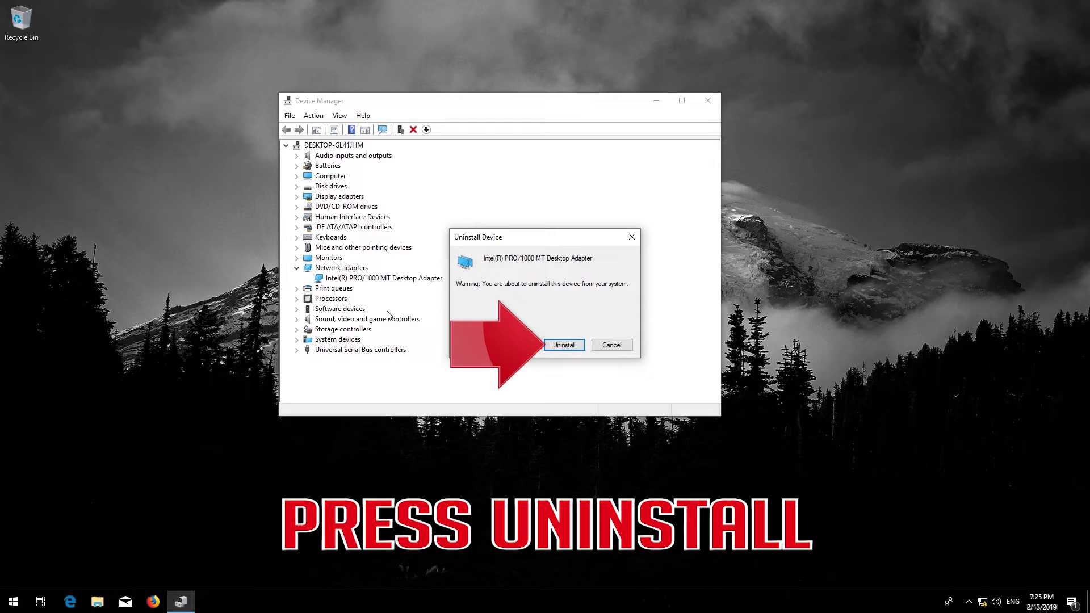
{"action": "left_click", "coordinate": [564, 345]}
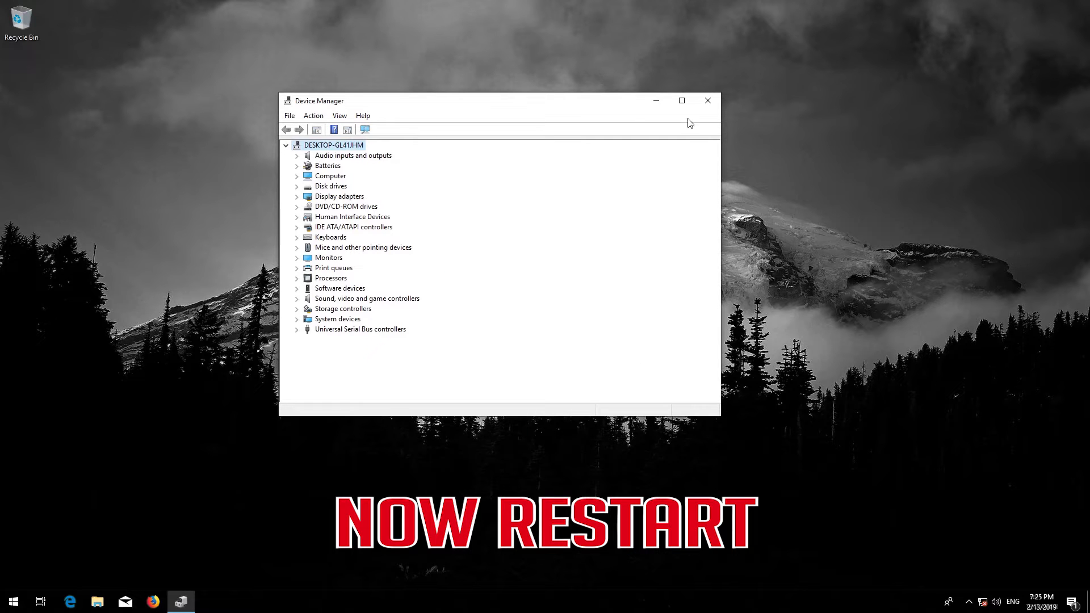
{"action": "left_click", "coordinate": [702, 108]}
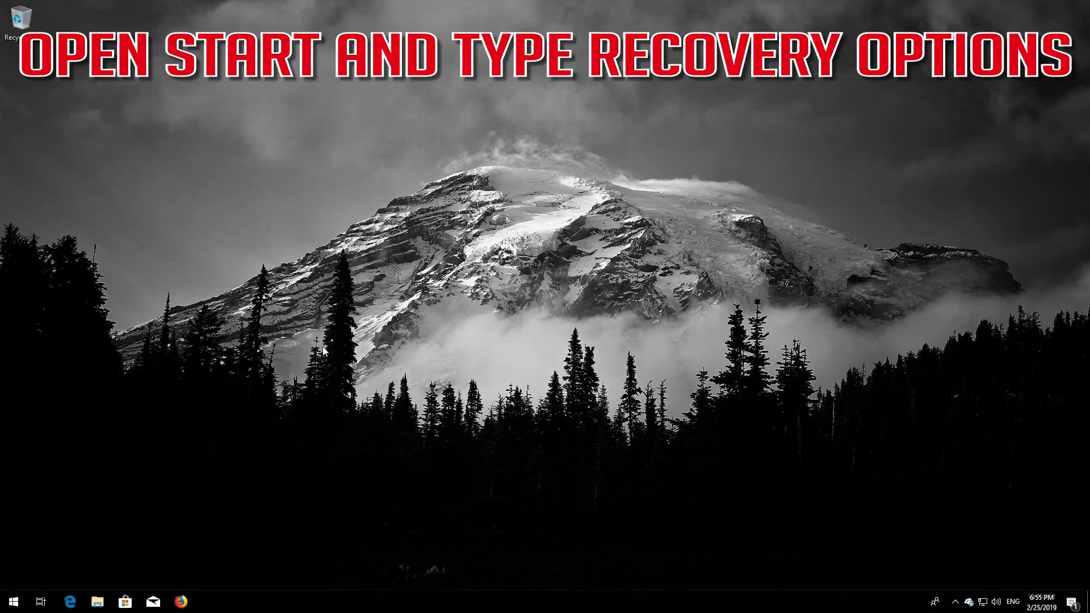
Step: Find "recovery options" in Start search and open the Recovery settings page
{"action": "key", "text": "super"}
{"action": "type", "text": "recovery"}
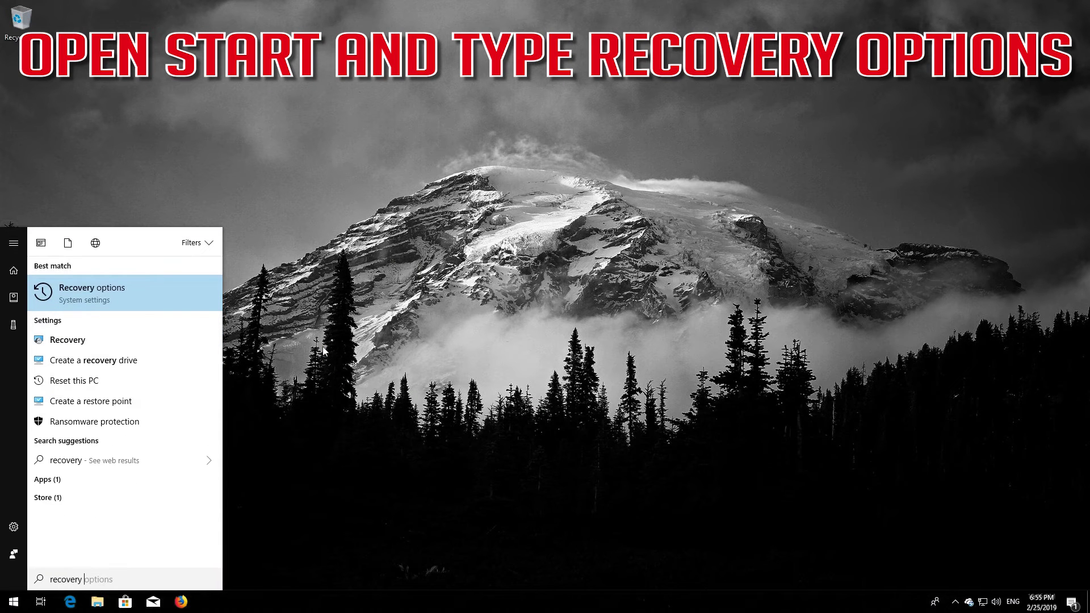
{"action": "type", "text": " options"}
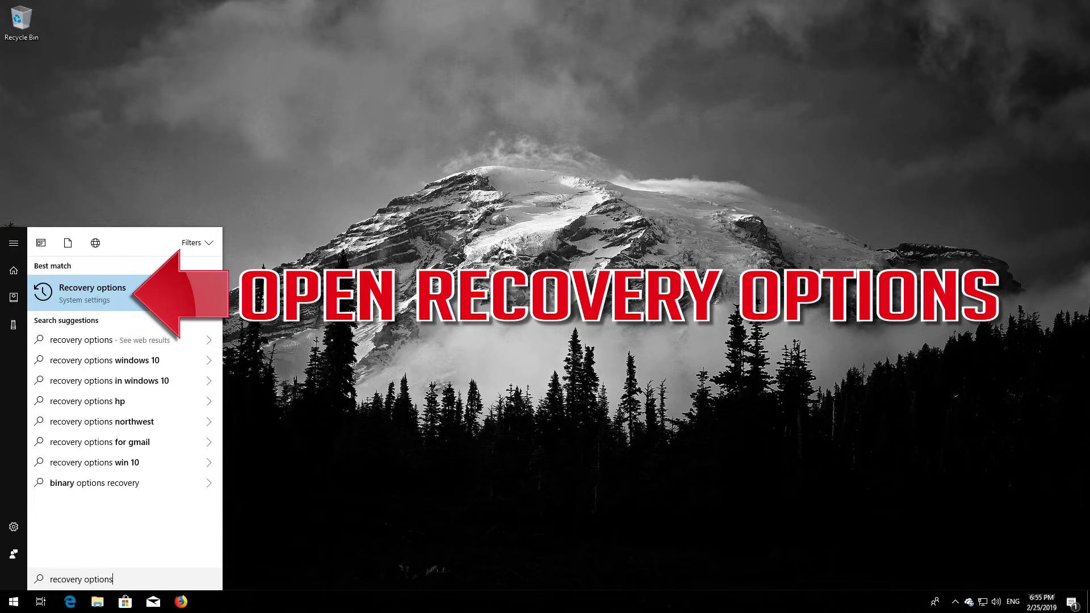
{"action": "left_click", "coordinate": [108, 294]}
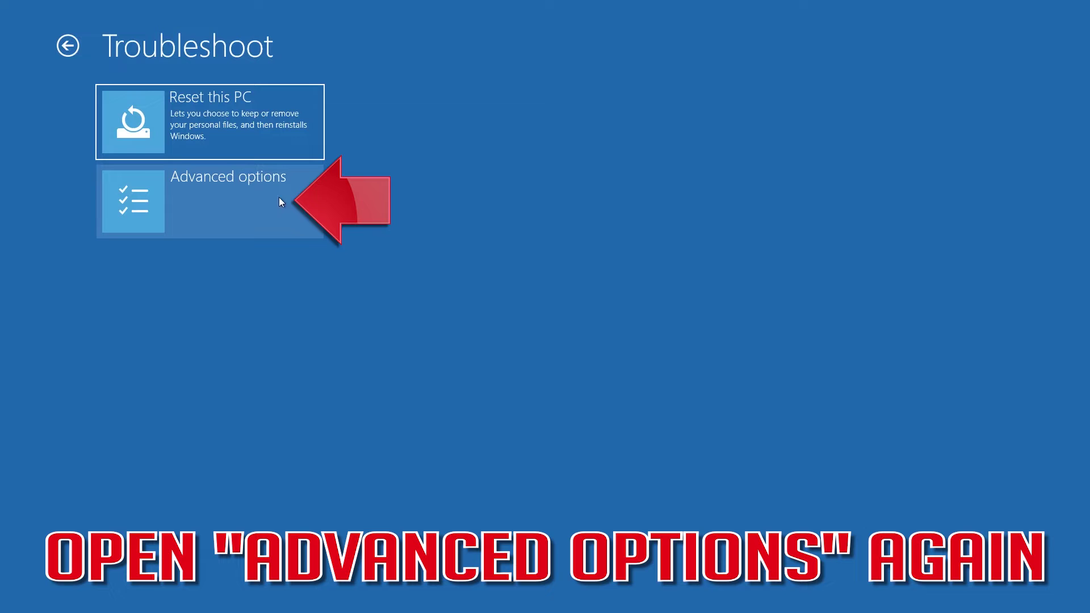
Step: Go to Advanced options and launch System Restore
{"action": "left_click", "coordinate": [234, 202]}
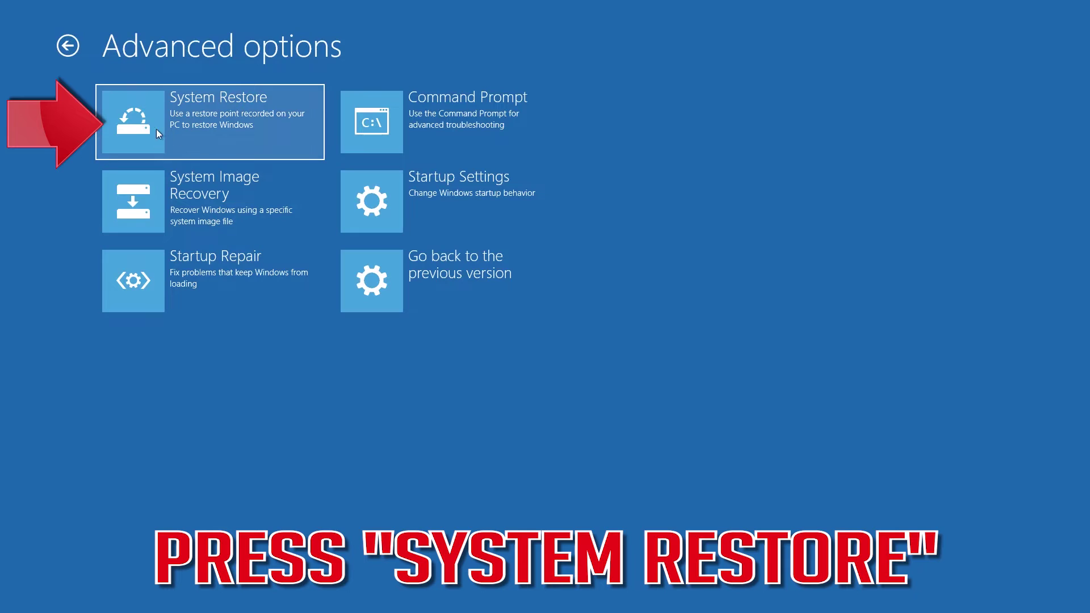
{"action": "left_click", "coordinate": [264, 114]}
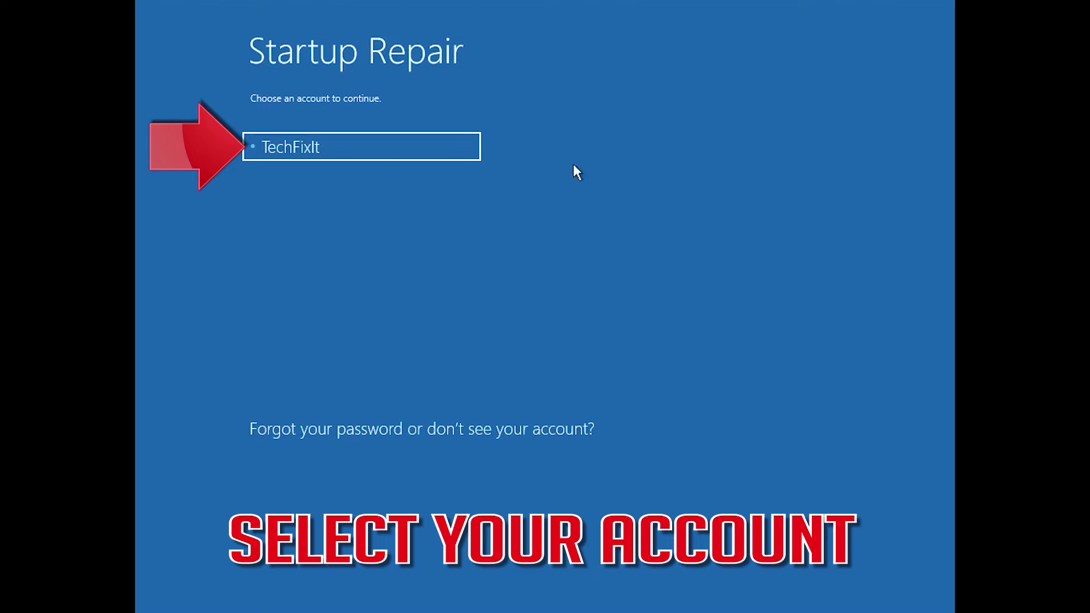
Step: Continue with the user account and choose the US keyboard layout
{"action": "left_click", "coordinate": [363, 145]}
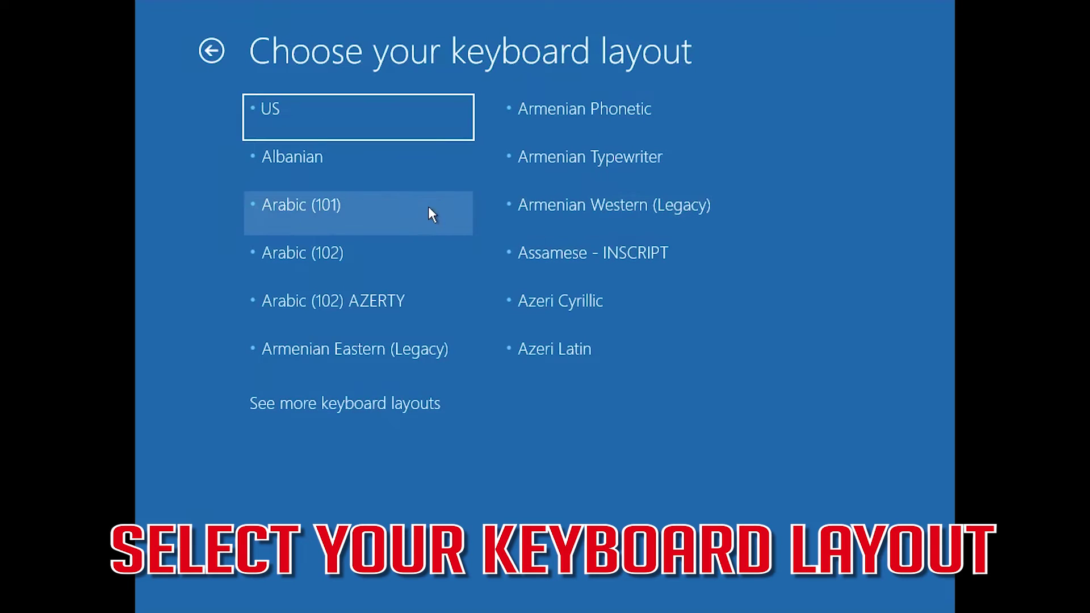
{"action": "left_click", "coordinate": [310, 131]}
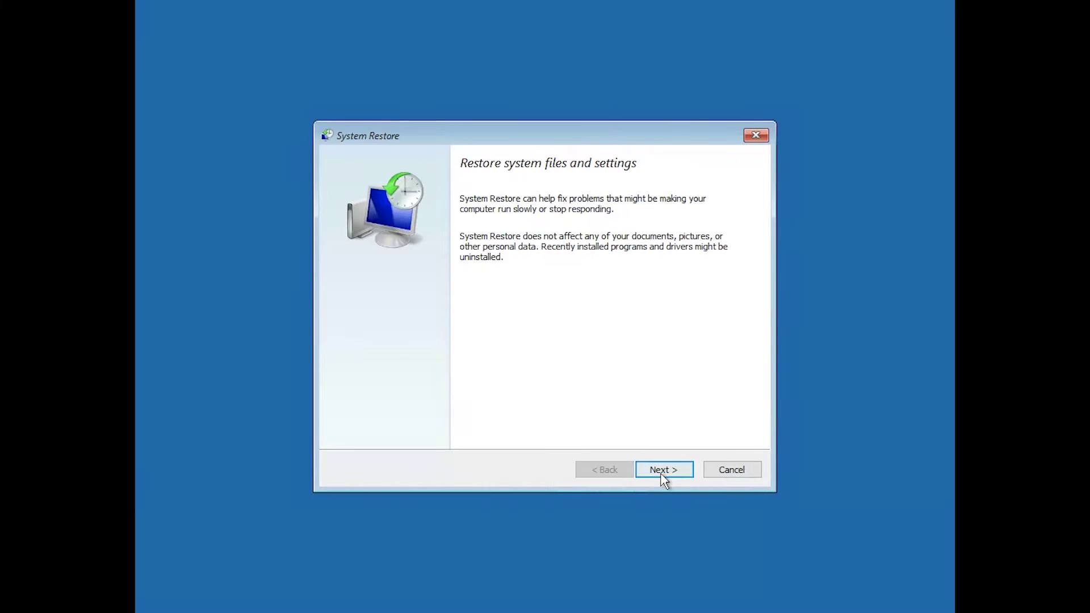
Step: Restore the system to the 1/6/2018 11:06:47 PM restore point and confirm
{"action": "left_click", "coordinate": [663, 475]}
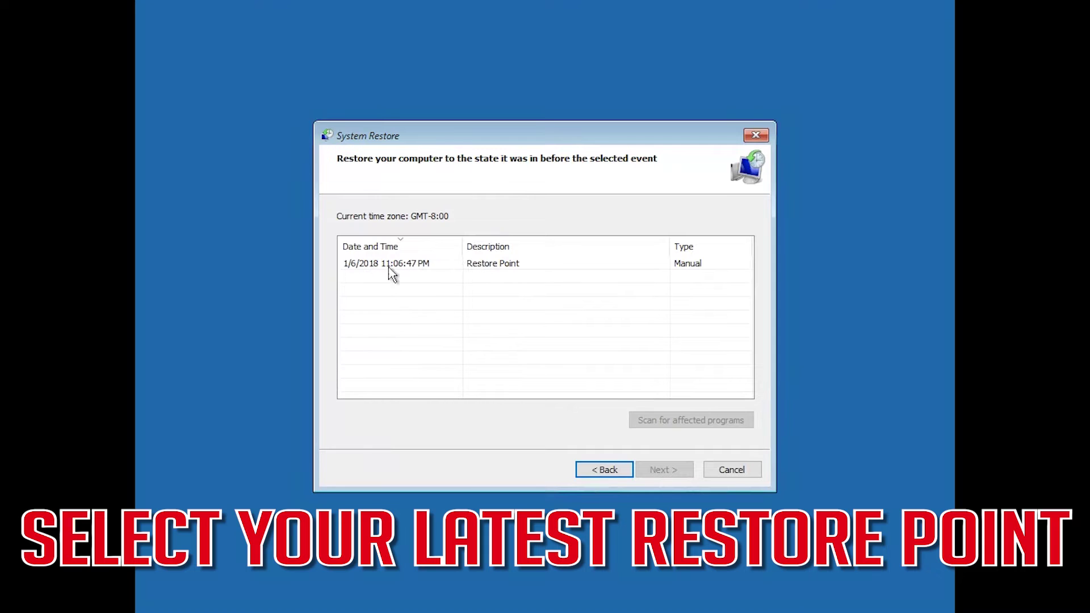
{"action": "left_click", "coordinate": [446, 265]}
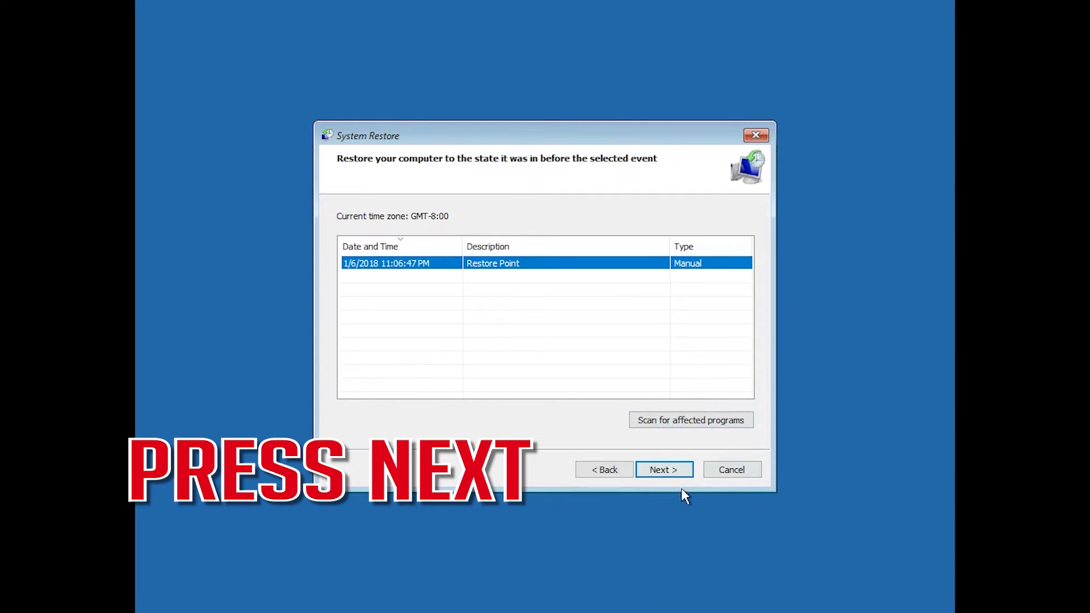
{"action": "left_click", "coordinate": [647, 479]}
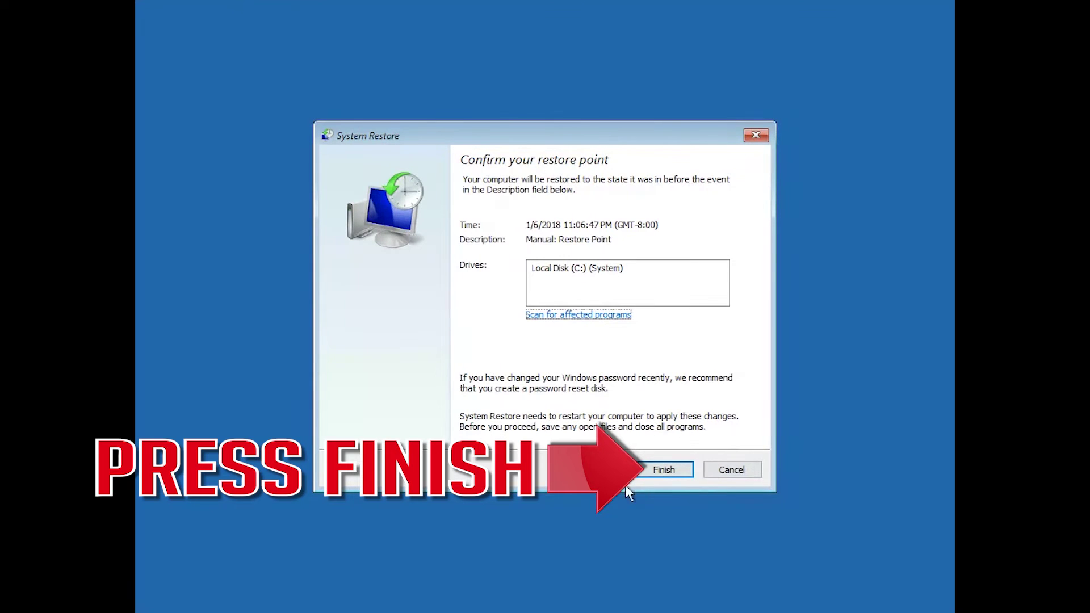
{"action": "left_click", "coordinate": [665, 471]}
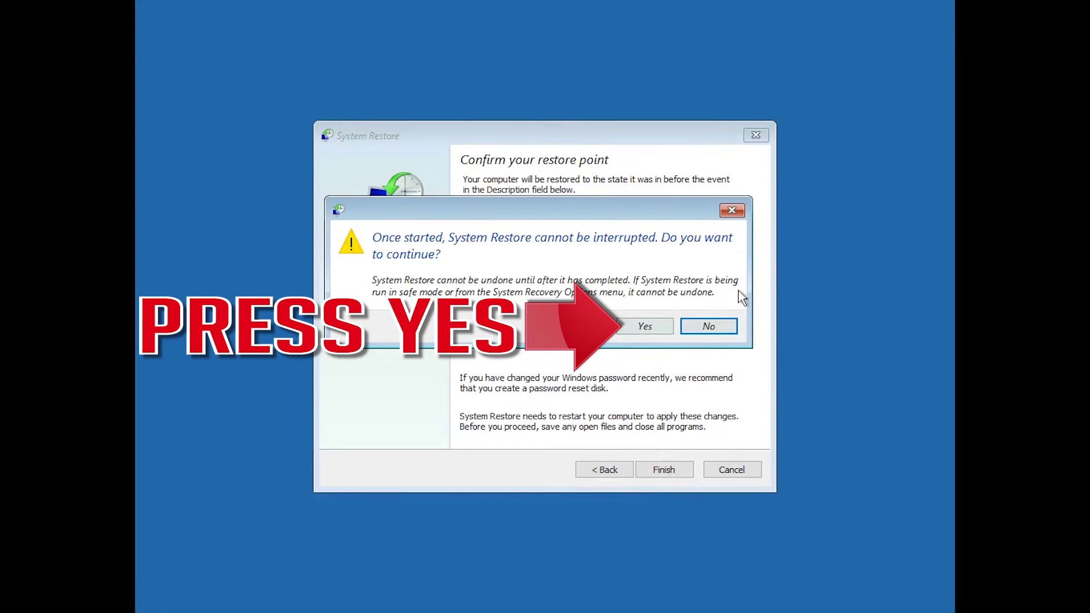
{"action": "left_click", "coordinate": [653, 331]}
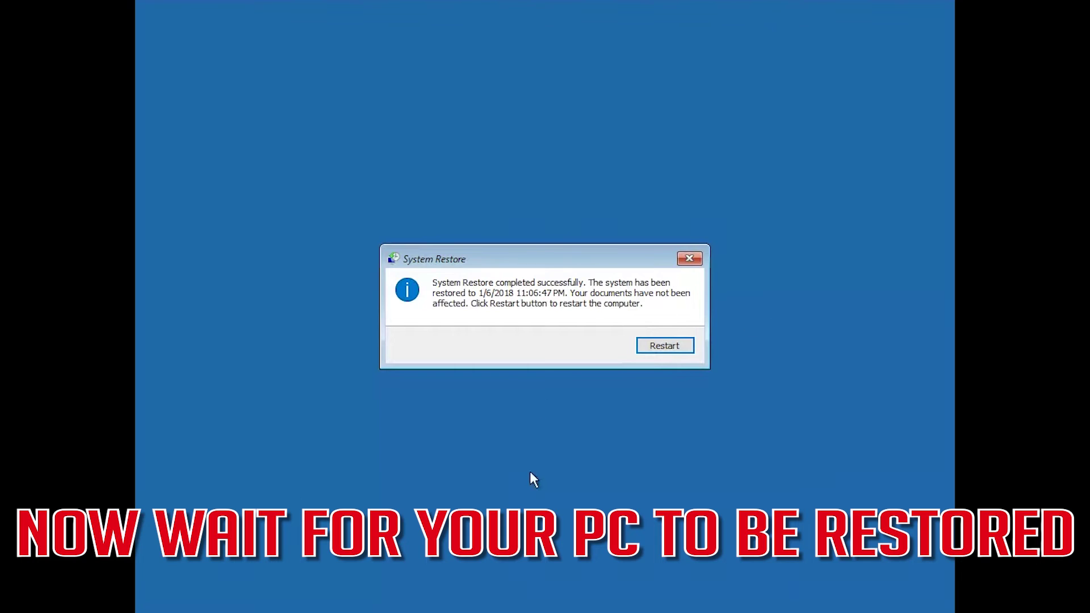
Step: Restart the computer to finish the System Restore
{"action": "left_click", "coordinate": [656, 345]}
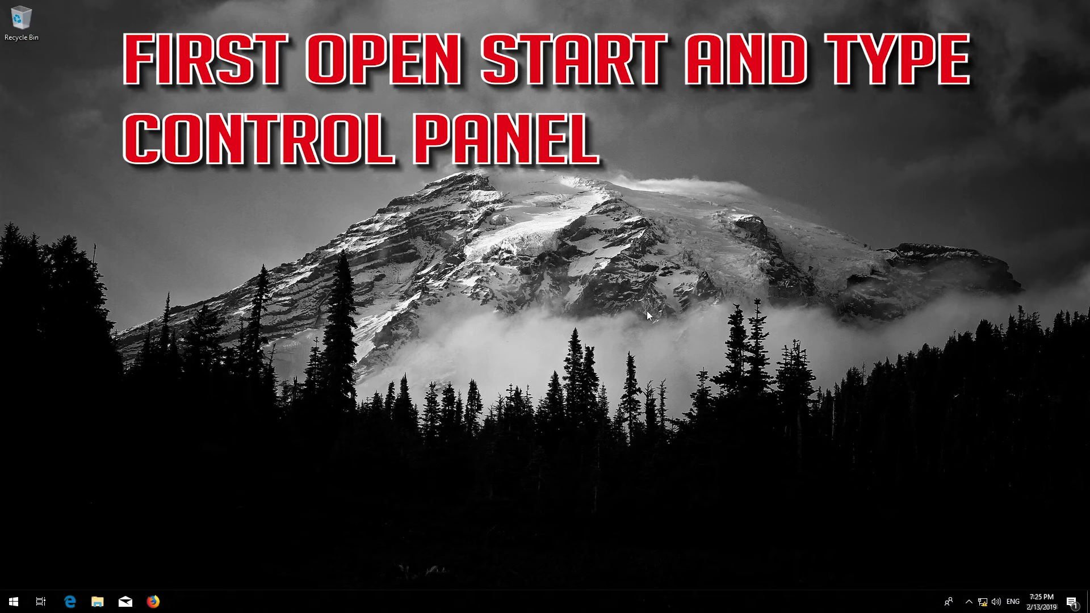
Step: Open Control Panel through a Start search for "control panel"
{"action": "key", "text": "super"}
{"action": "type", "text": "co"}
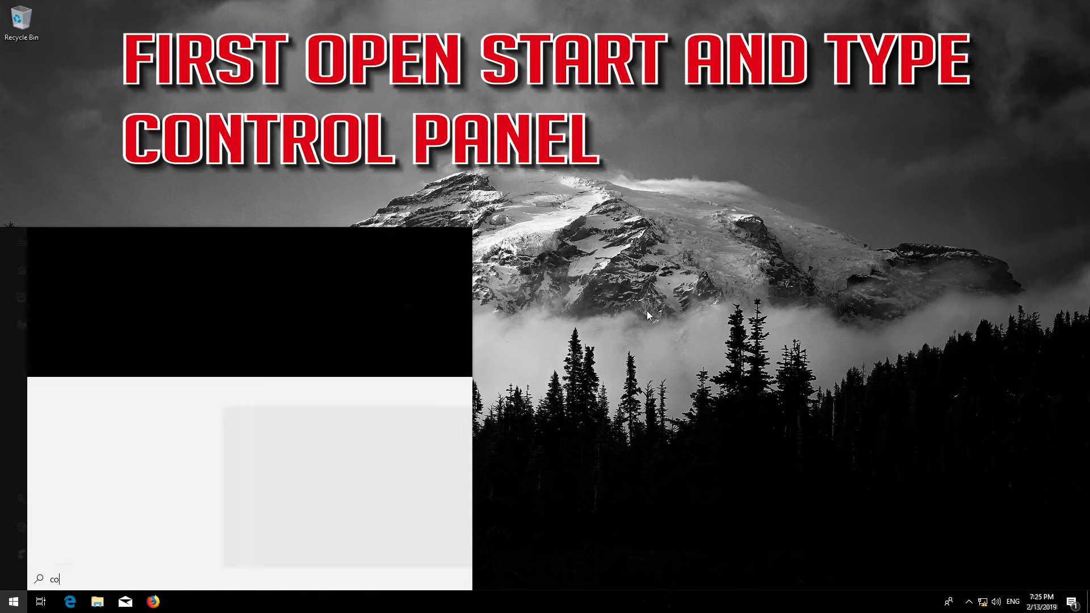
{"action": "type", "text": "ntrol panel"}
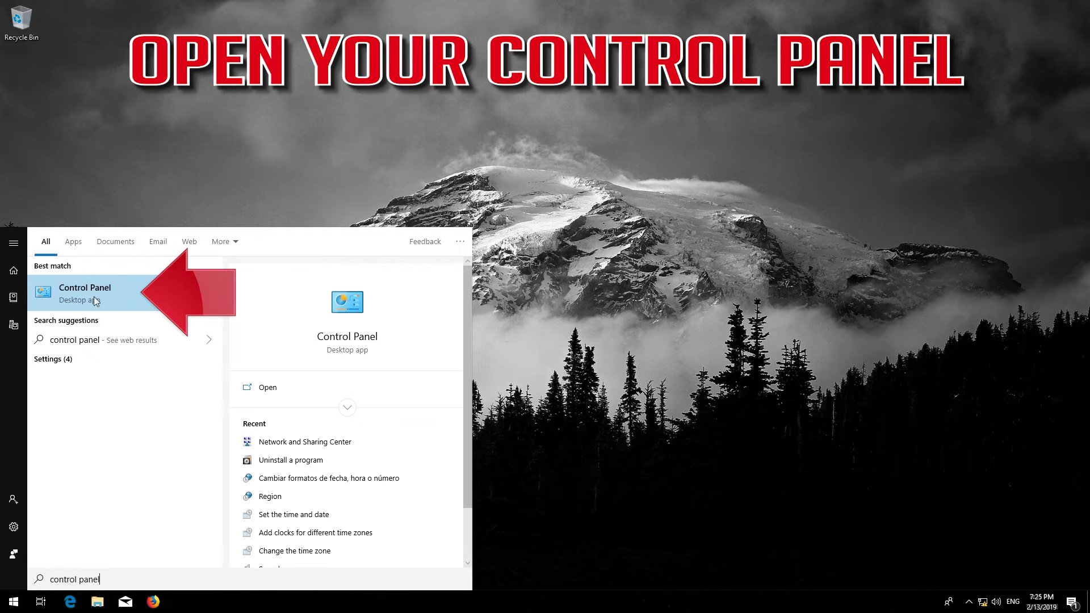
{"action": "left_click", "coordinate": [127, 295]}
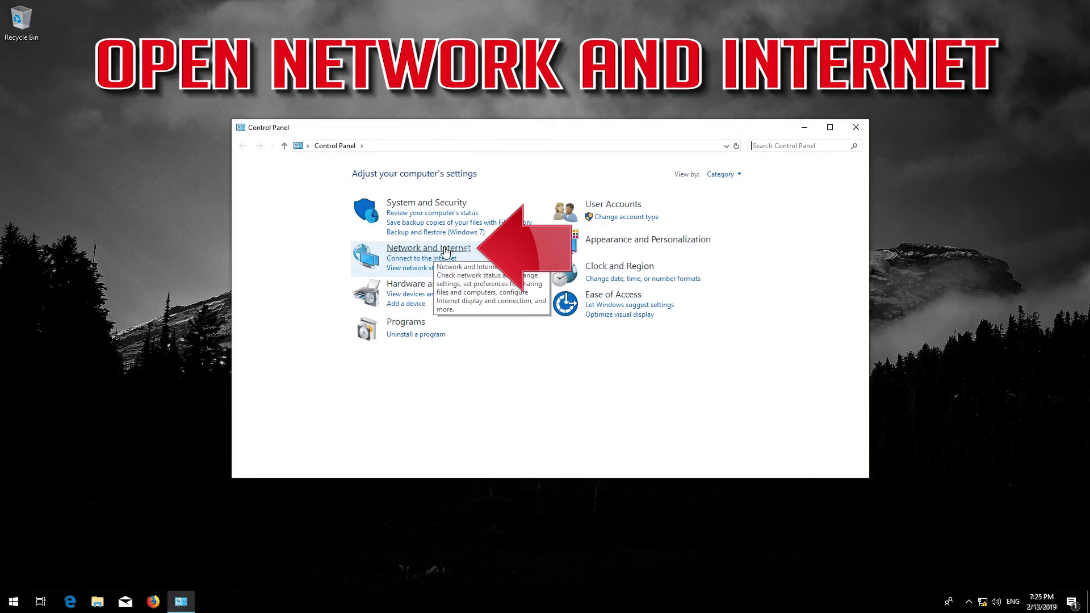
Step: Go through Network and Internet and Network and Sharing Center to the network adapter list
{"action": "left_click", "coordinate": [446, 250]}
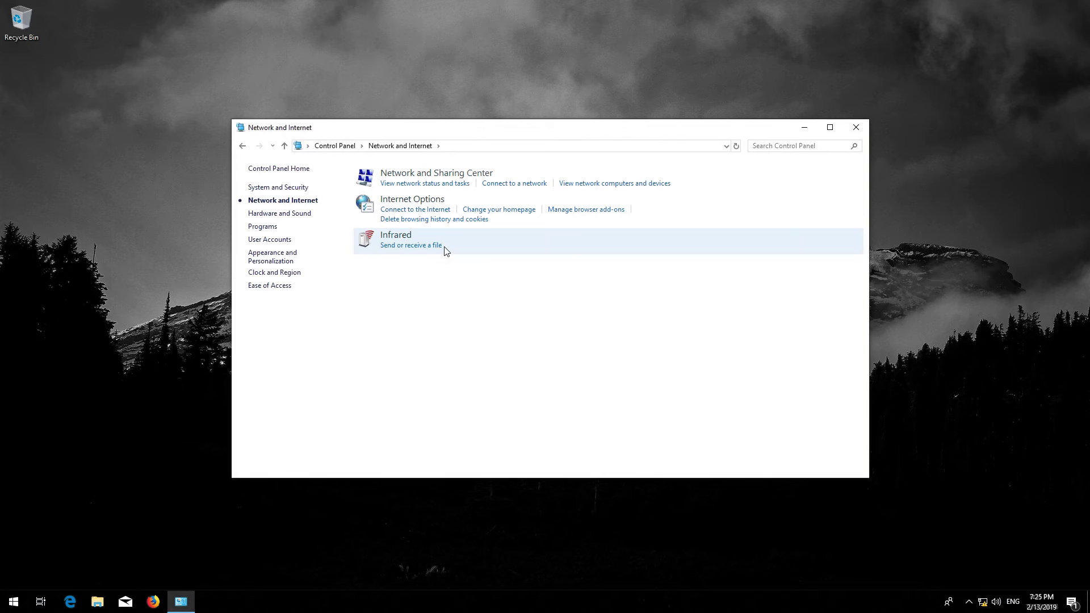
{"action": "left_click", "coordinate": [458, 174]}
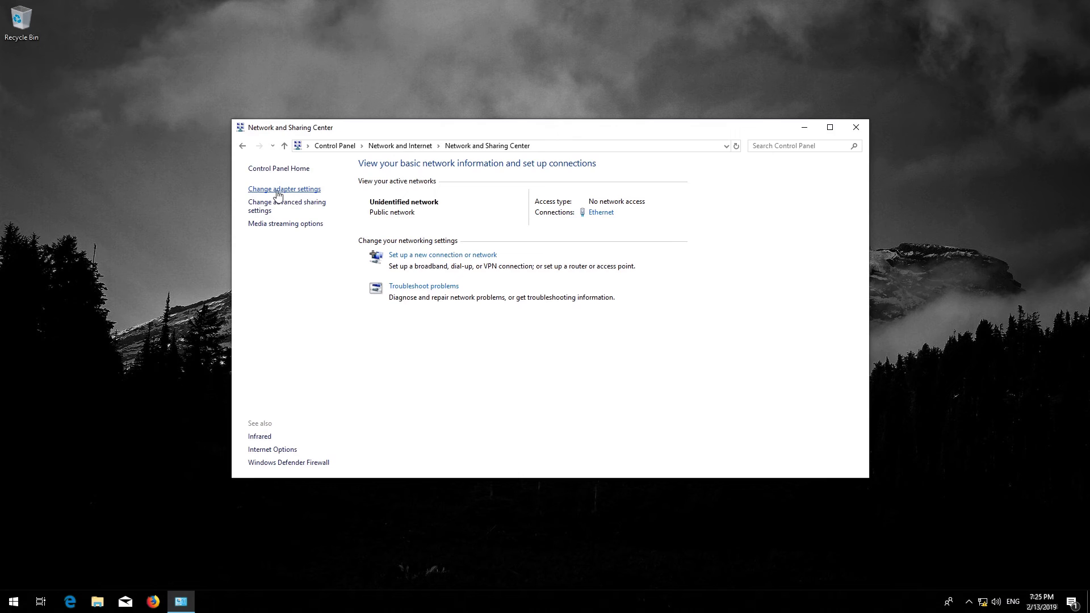
{"action": "left_click", "coordinate": [278, 195]}
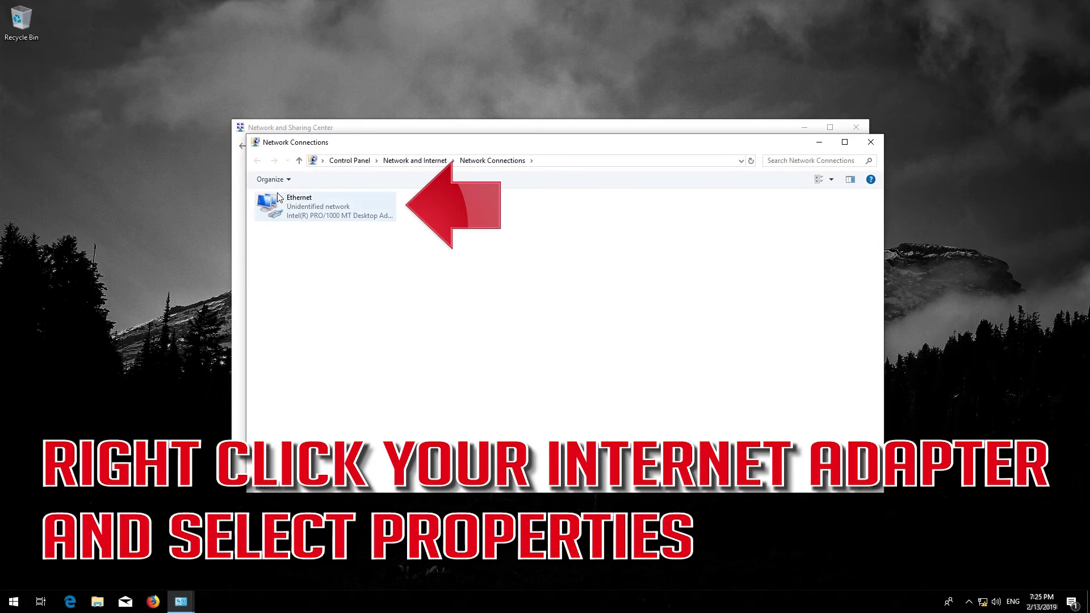
Step: Run Diagnose on the Ethernet adapter to find the 'DHCP is not enabled' problem
{"action": "left_click", "coordinate": [282, 205]}
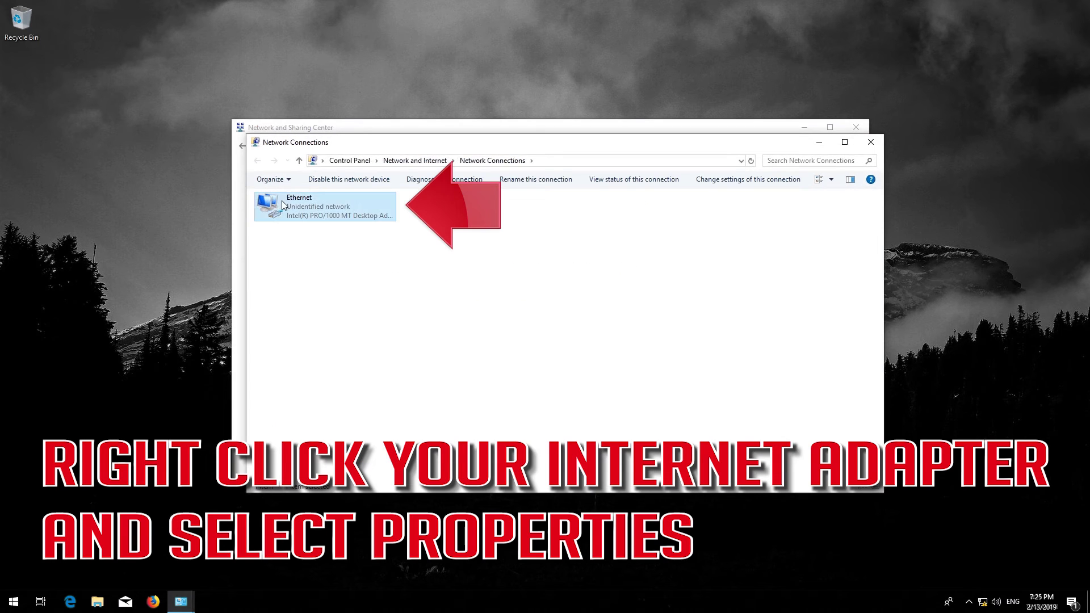
{"action": "right_click", "coordinate": [351, 205]}
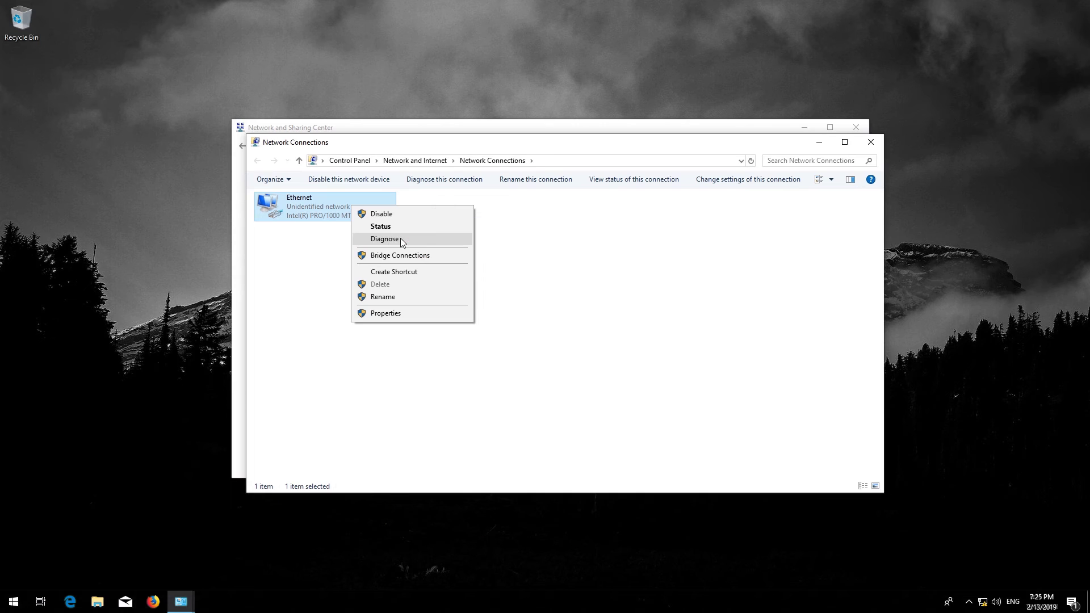
{"action": "left_click", "coordinate": [385, 238]}
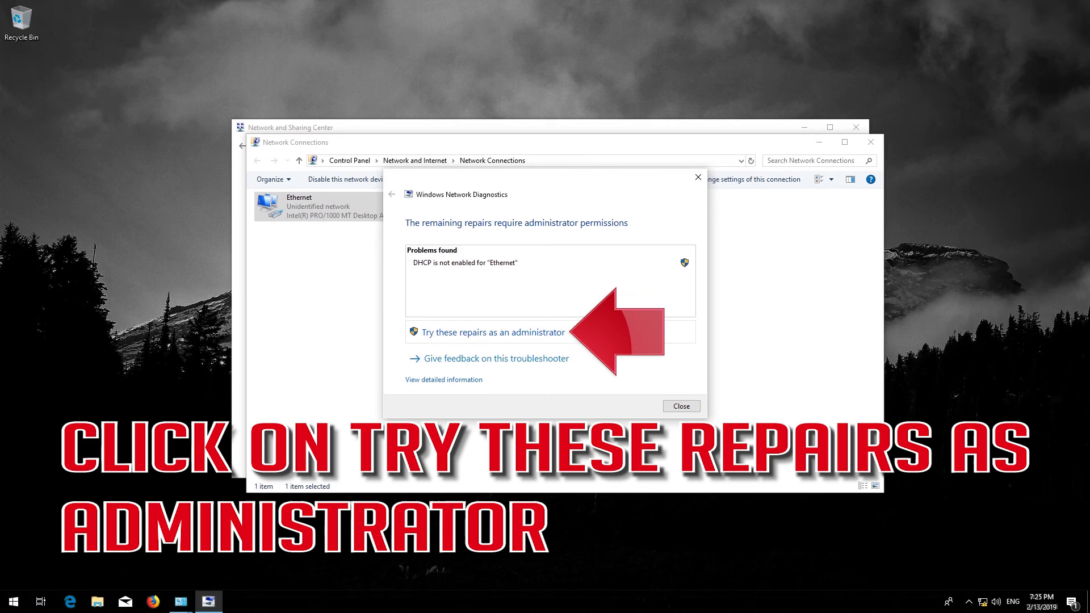
Step: Apply the administrator repair enabling DHCP for Ethernet, then close the troubleshooter and Network Connections
{"action": "left_click", "coordinate": [468, 336]}
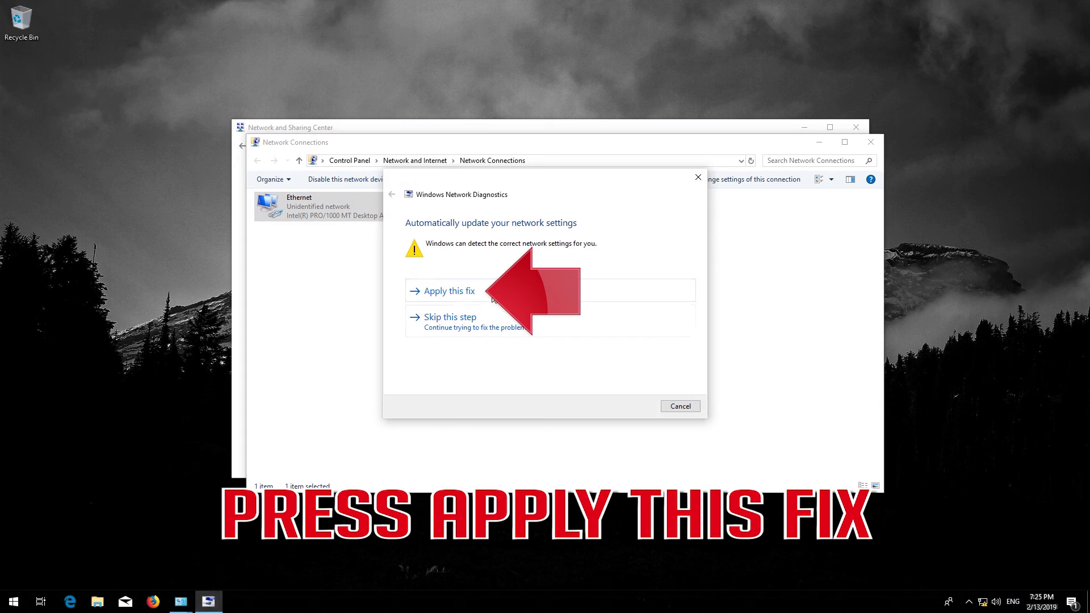
{"action": "left_click", "coordinate": [460, 293]}
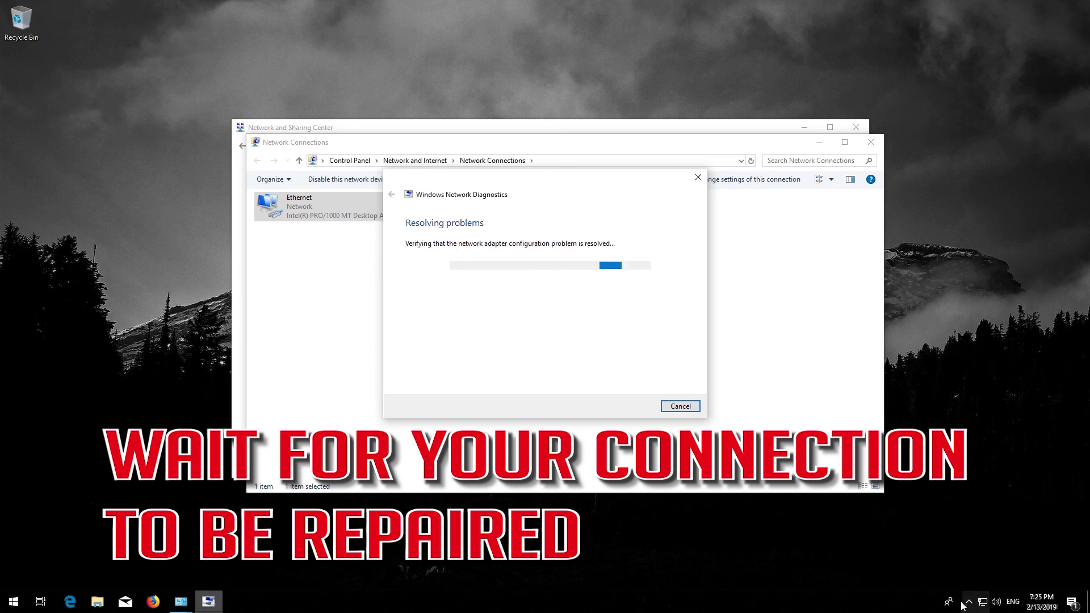
{"action": "mouse_move", "coordinate": [981, 603]}
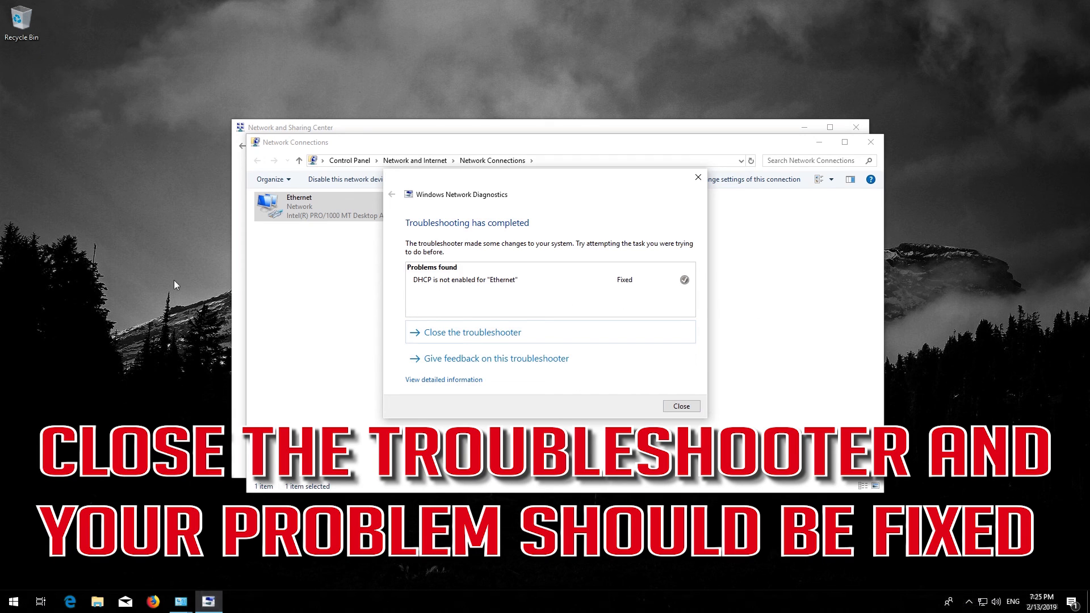
{"action": "left_click", "coordinate": [680, 407]}
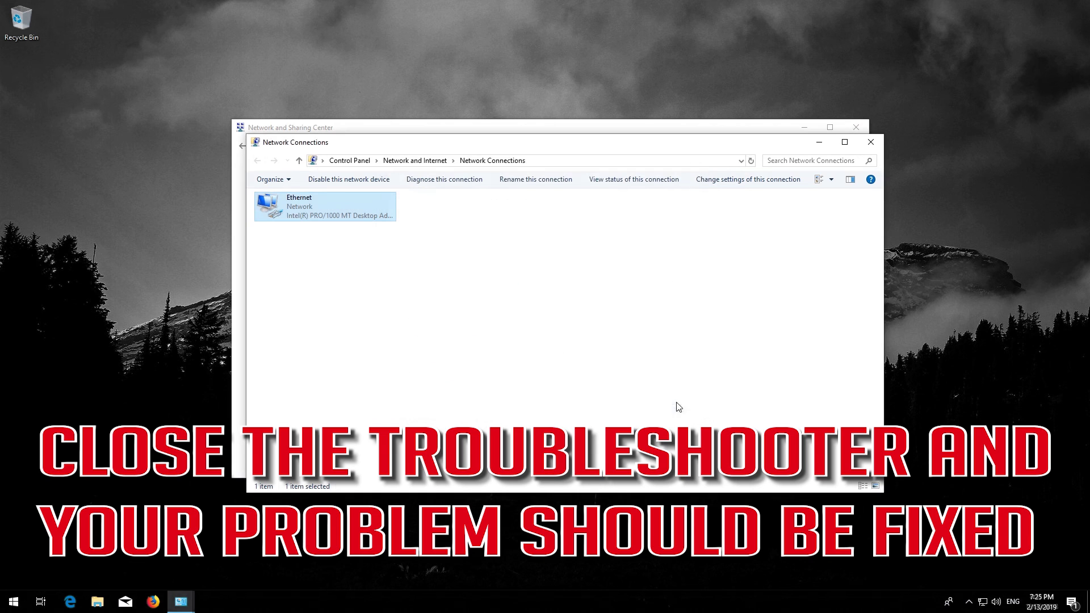
{"action": "left_click", "coordinate": [862, 142]}
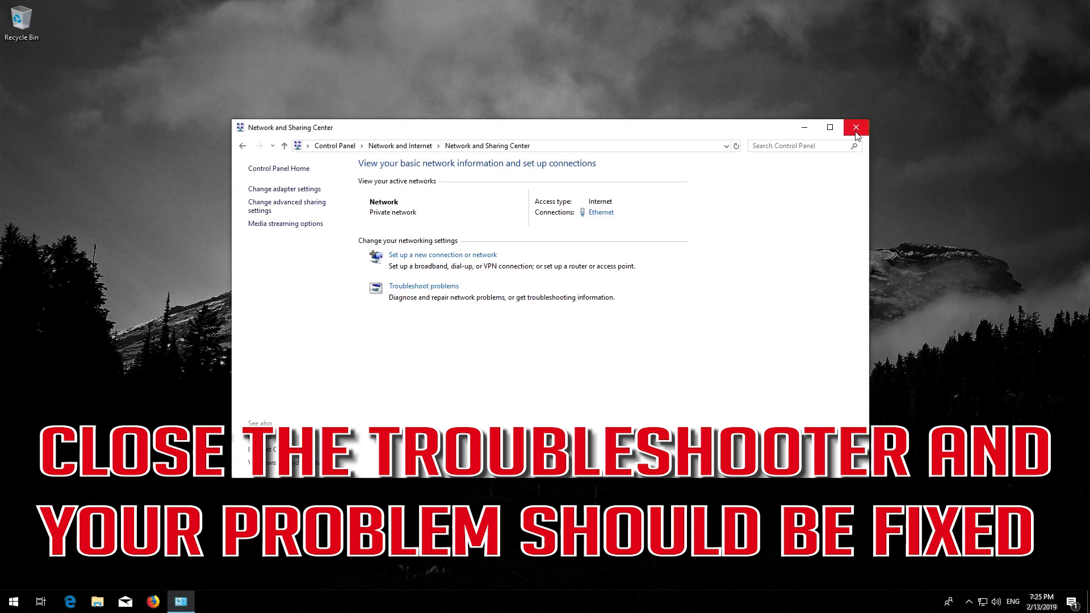